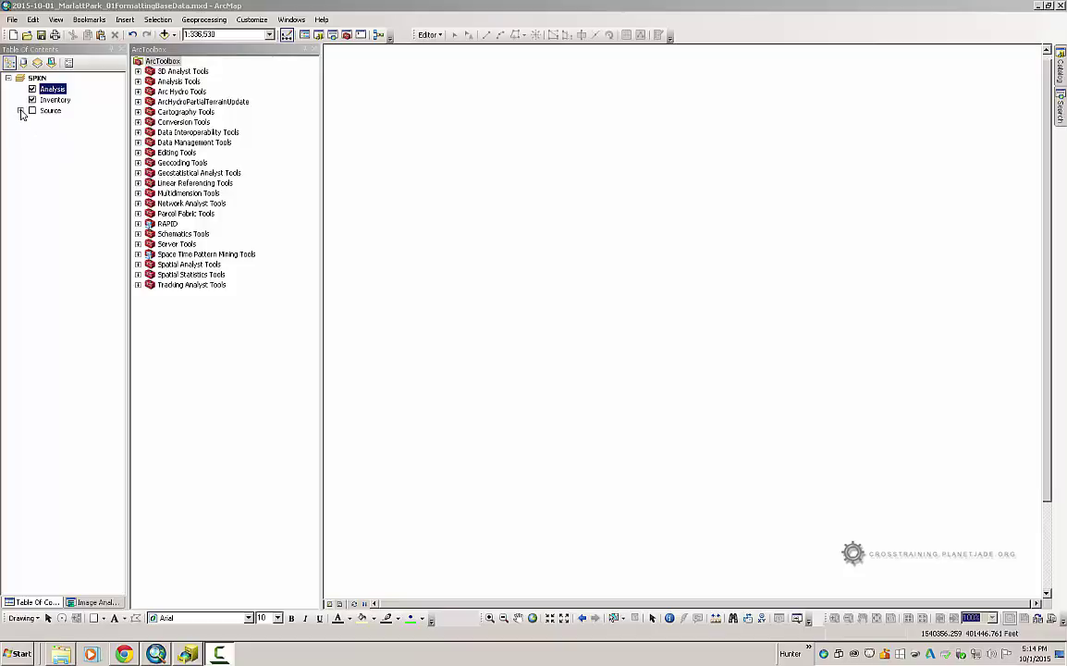
Step: Turn off USDA and a_k_2m and turn on DASC and Source so only RL_2010NAIP.sid imagery displays
{"action": "left_click", "coordinate": [20, 111]}
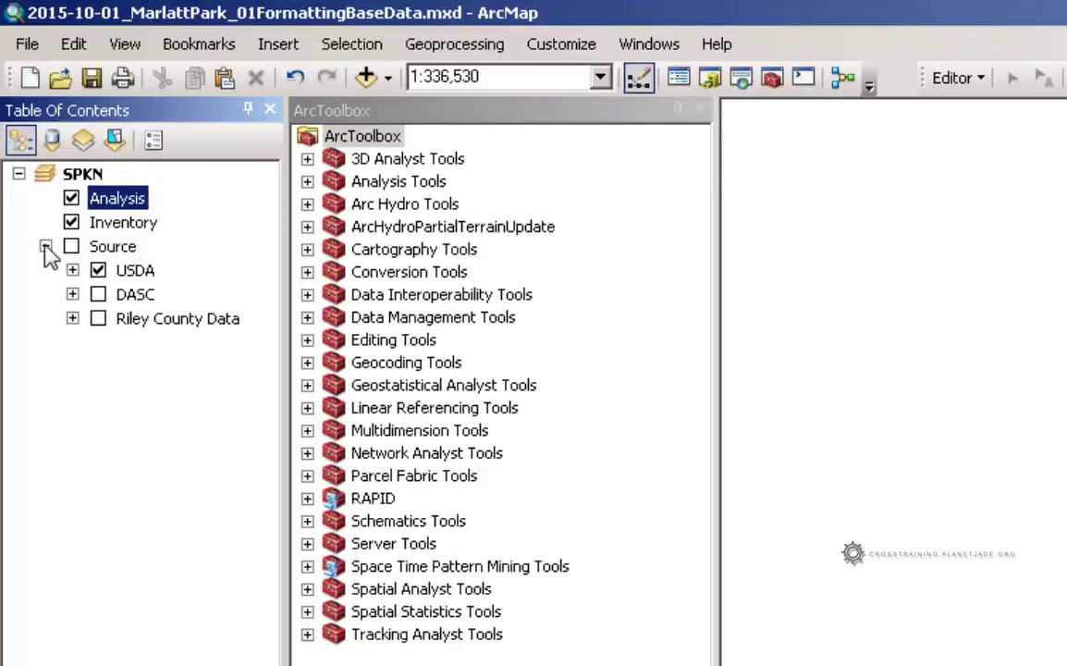
{"action": "left_click", "coordinate": [98, 270]}
{"action": "left_click", "coordinate": [98, 294]}
{"action": "left_click", "coordinate": [72, 294]}
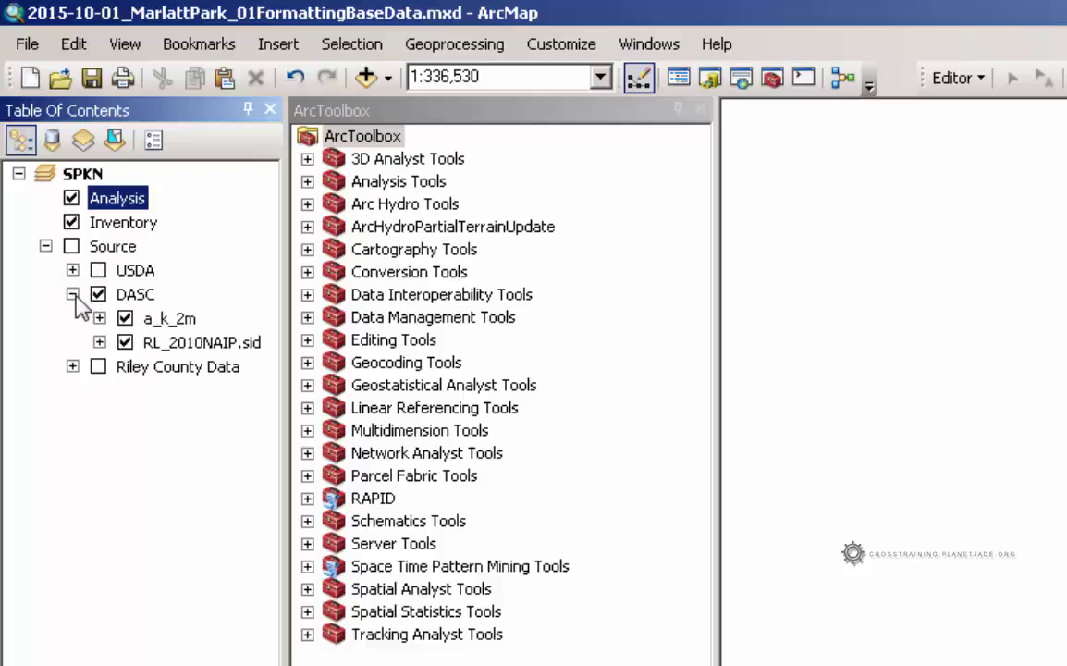
{"action": "left_click", "coordinate": [125, 318]}
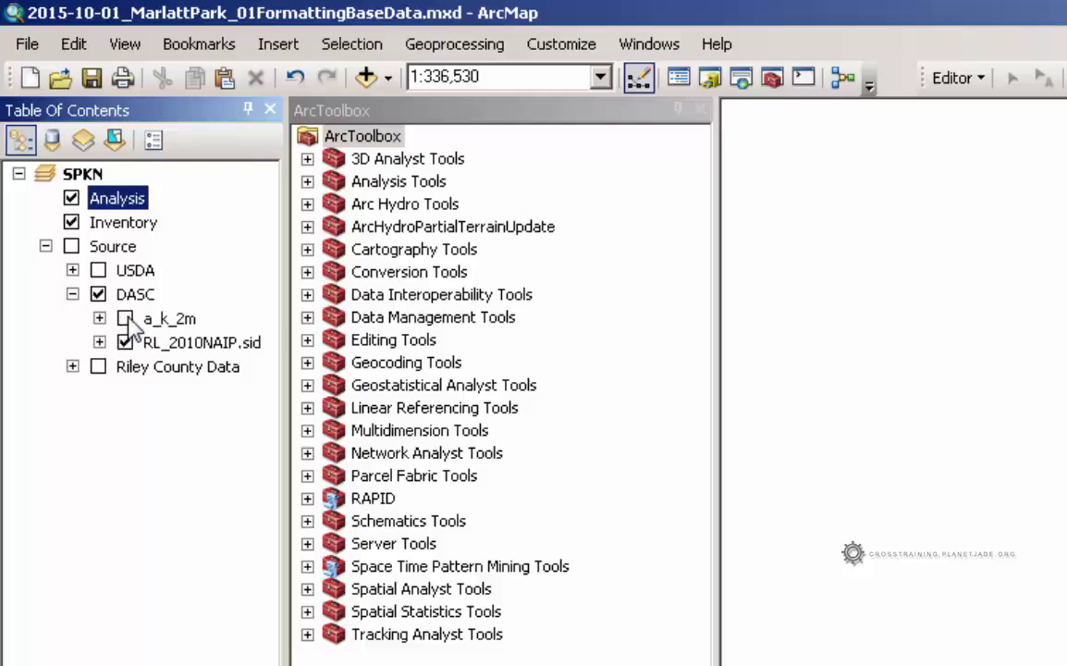
{"action": "left_click", "coordinate": [180, 341]}
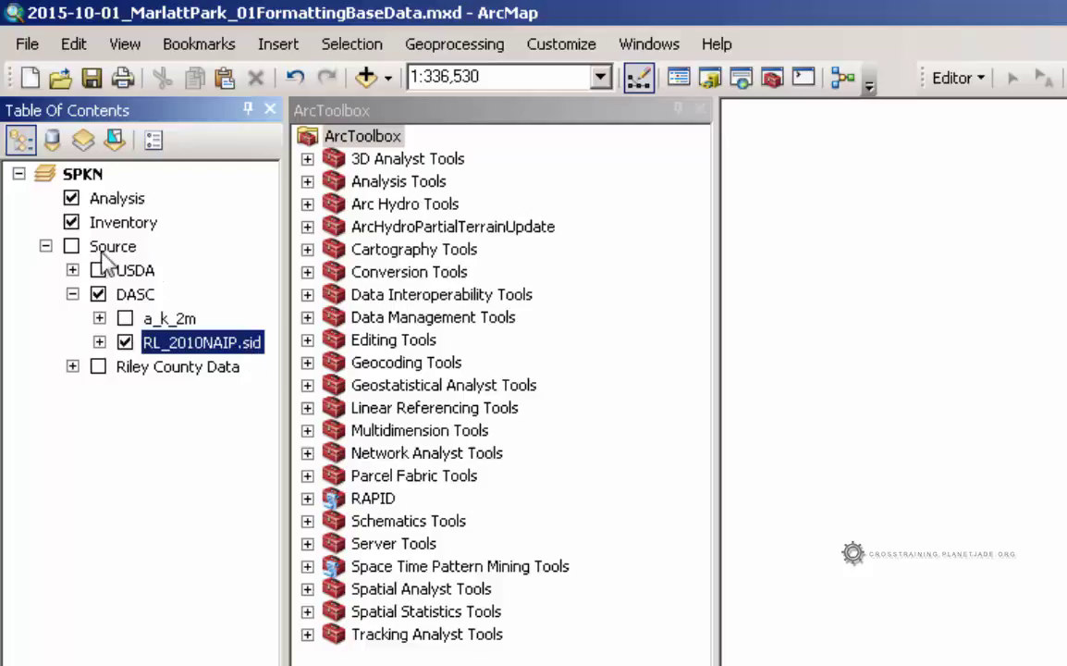
{"action": "left_click", "coordinate": [71, 247]}
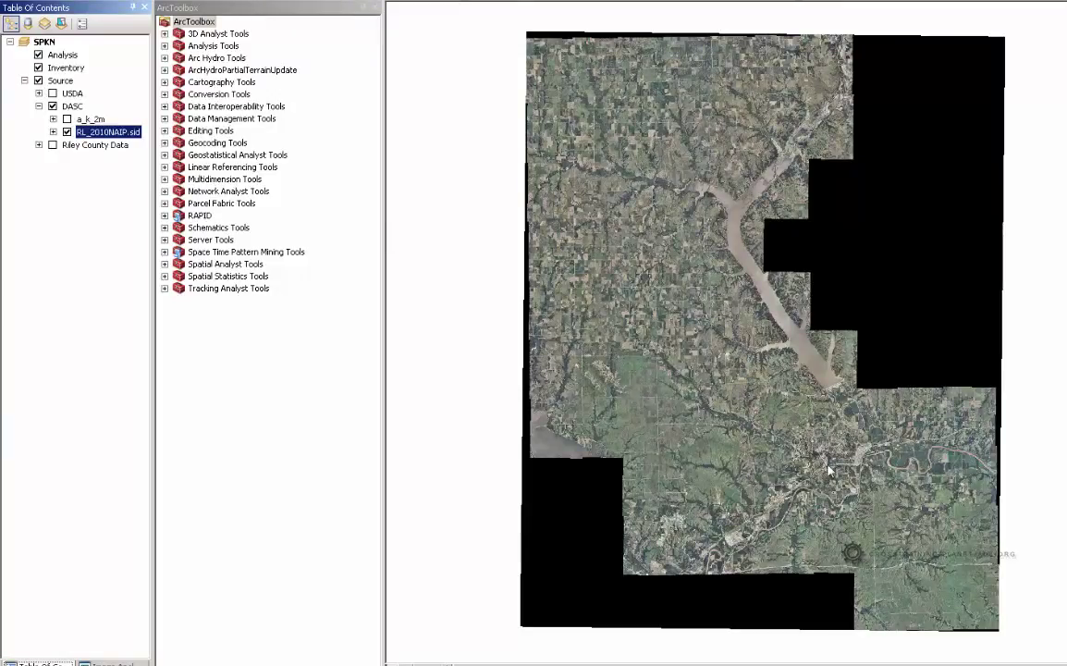
Step: Zoom into the NAIP imagery and pan to centre the project site at roughly 1:15,000
{"action": "scroll", "coordinate": [818, 471], "scroll_direction": "up", "scroll_amount": 1}
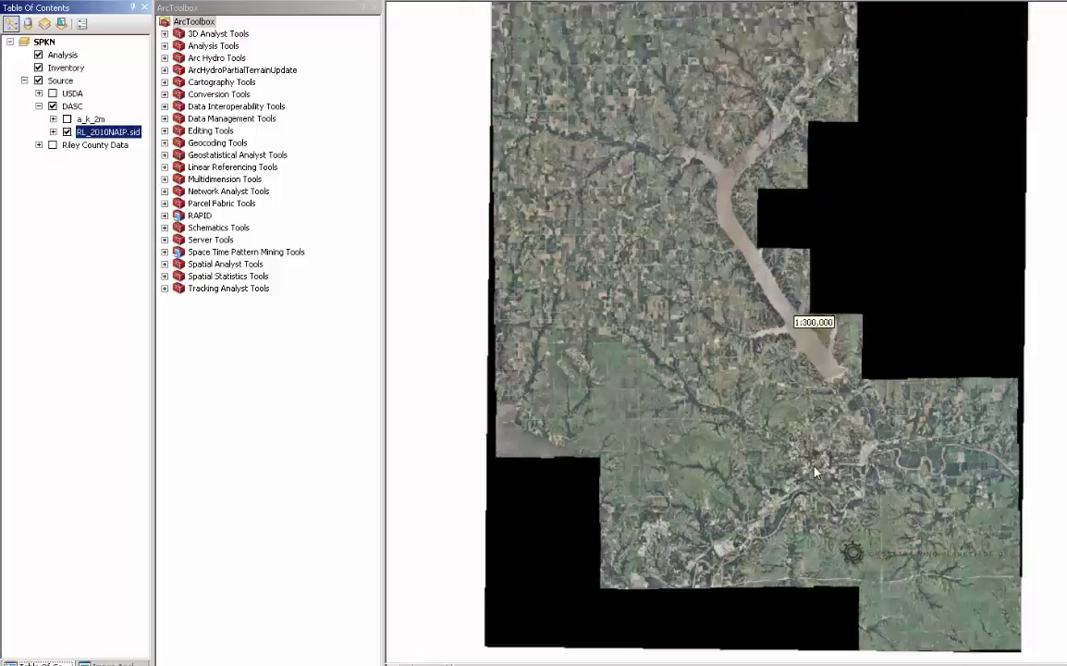
{"action": "scroll", "coordinate": [815, 473], "scroll_direction": "up", "scroll_amount": 4}
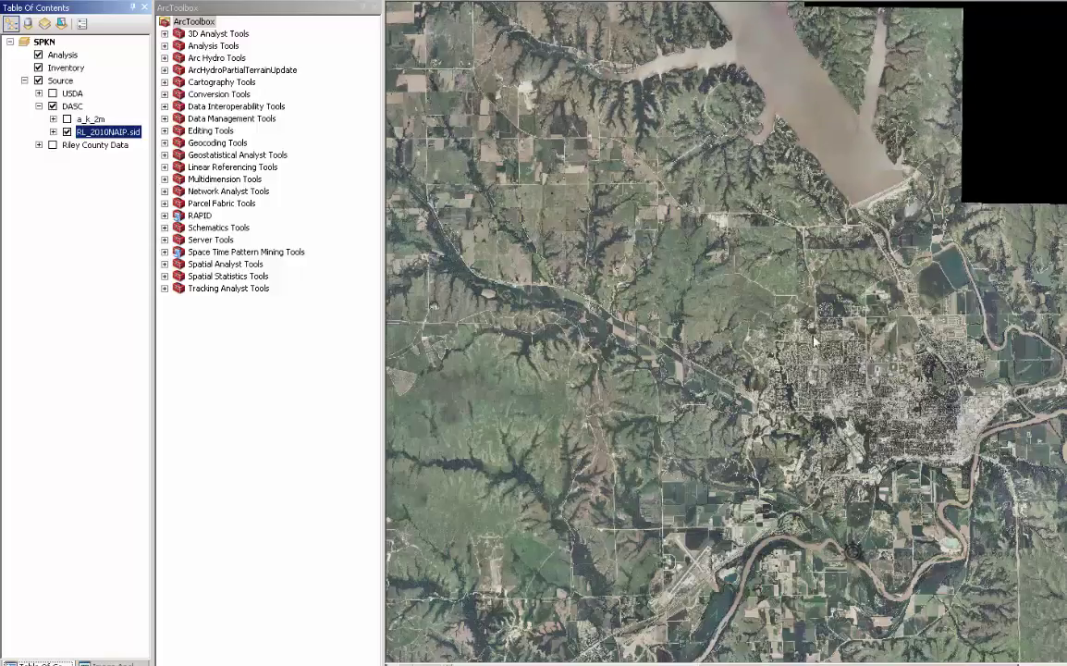
{"action": "scroll", "coordinate": [808, 302], "scroll_direction": "up", "scroll_amount": 4}
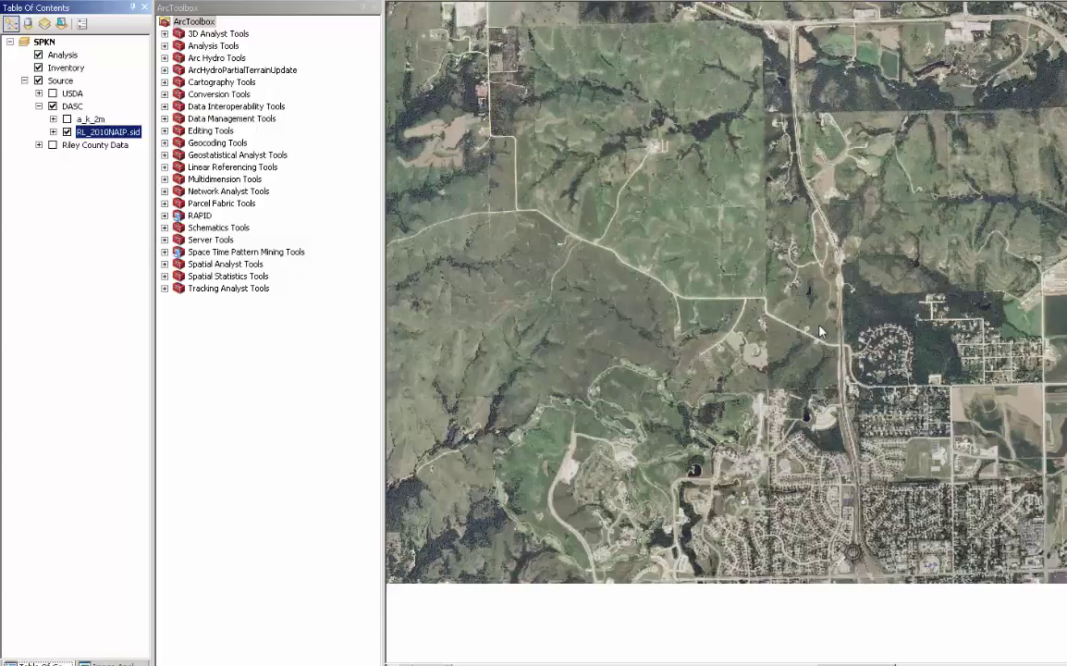
{"action": "scroll", "coordinate": [820, 331], "scroll_direction": "up", "scroll_amount": 5}
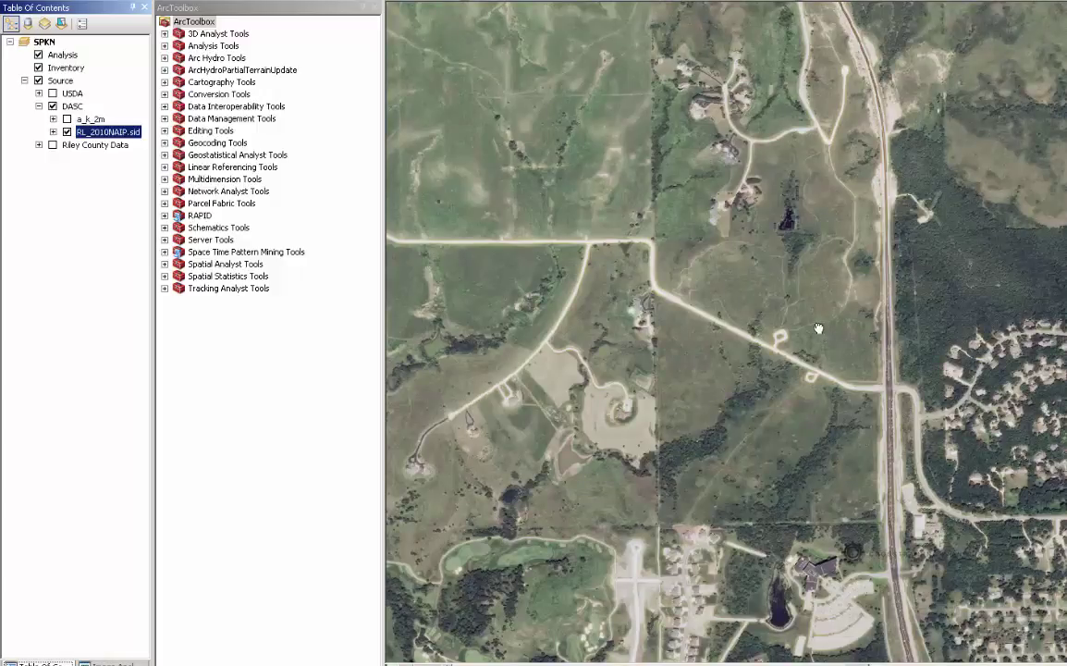
{"action": "left_click_drag", "start_coordinate": [820, 331], "coordinate": [752, 446]}
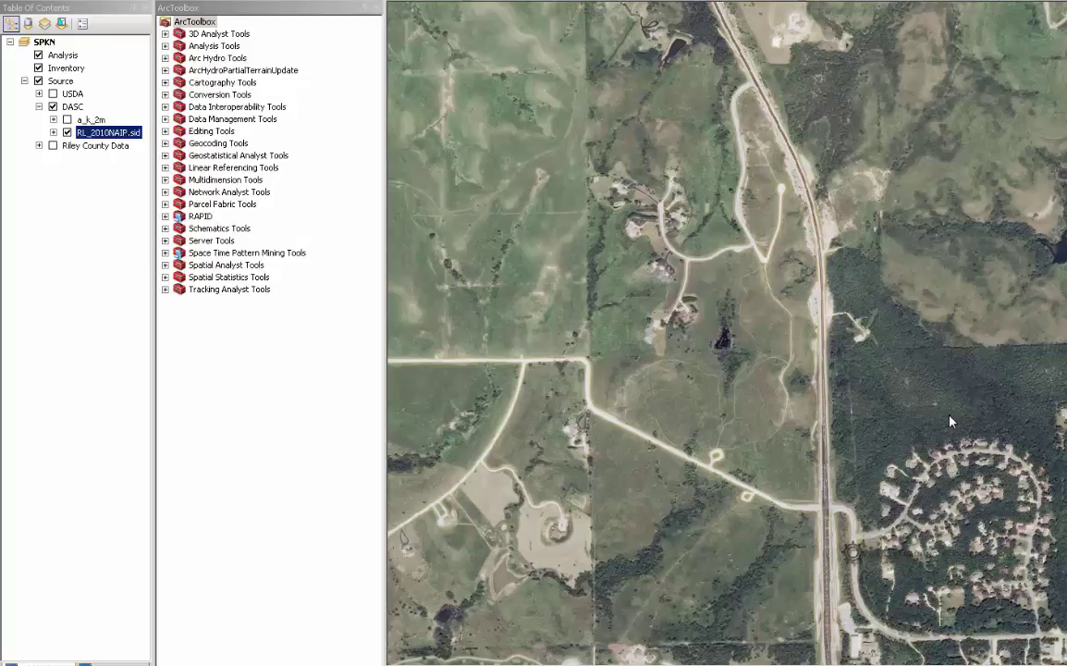
{"action": "scroll", "coordinate": [951, 422], "scroll_direction": "up", "scroll_amount": 5}
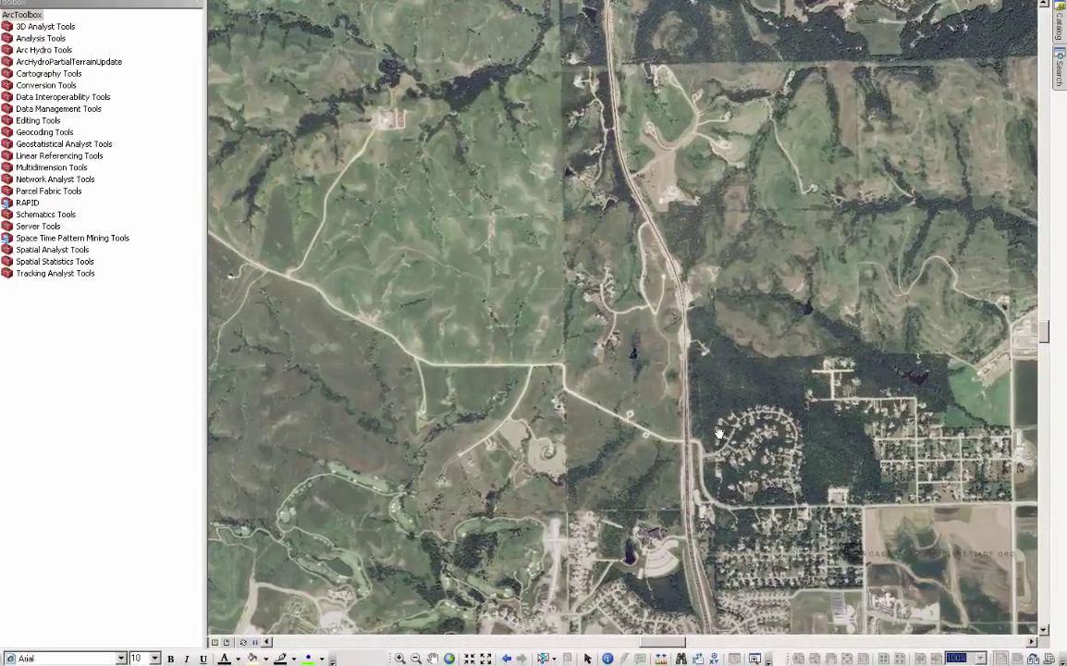
{"action": "left_click_drag", "start_coordinate": [719, 433], "coordinate": [678, 391]}
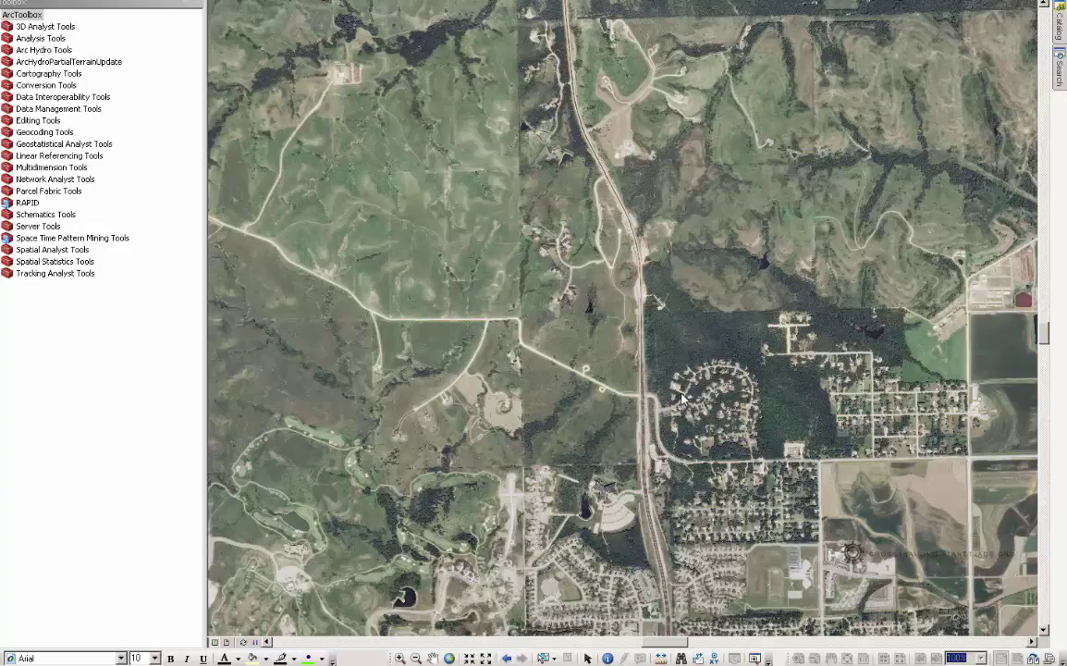
{"action": "left_click_drag", "start_coordinate": [681, 402], "coordinate": [721, 409]}
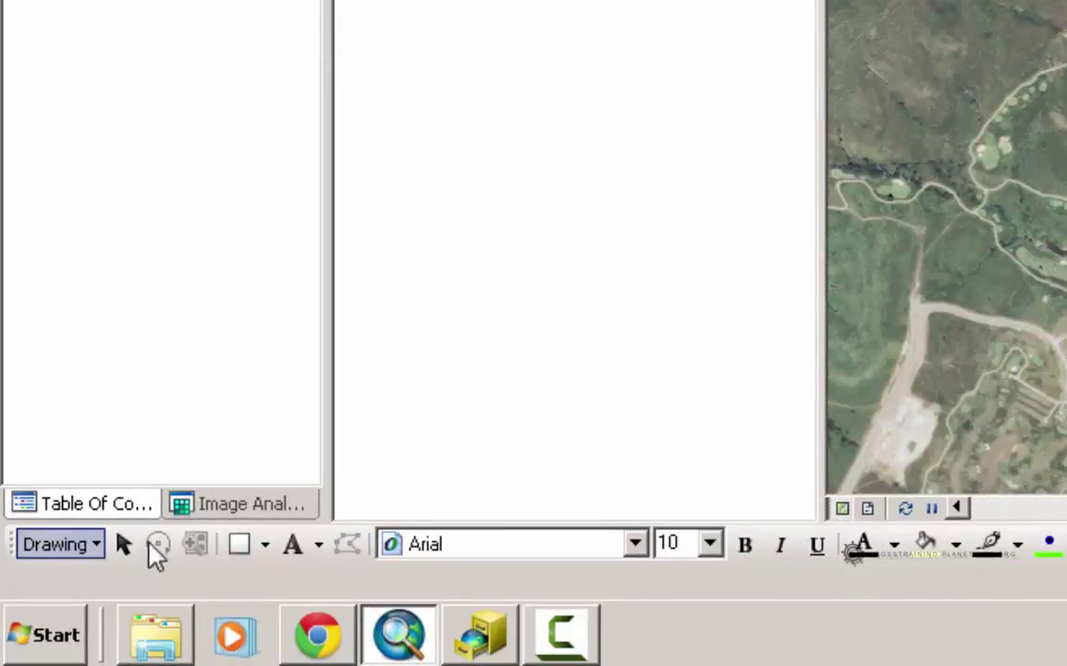
Step: Draw a rectangle graphic with the Rectangle tool enclosing the project site on the imagery
{"action": "left_click", "coordinate": [239, 545]}
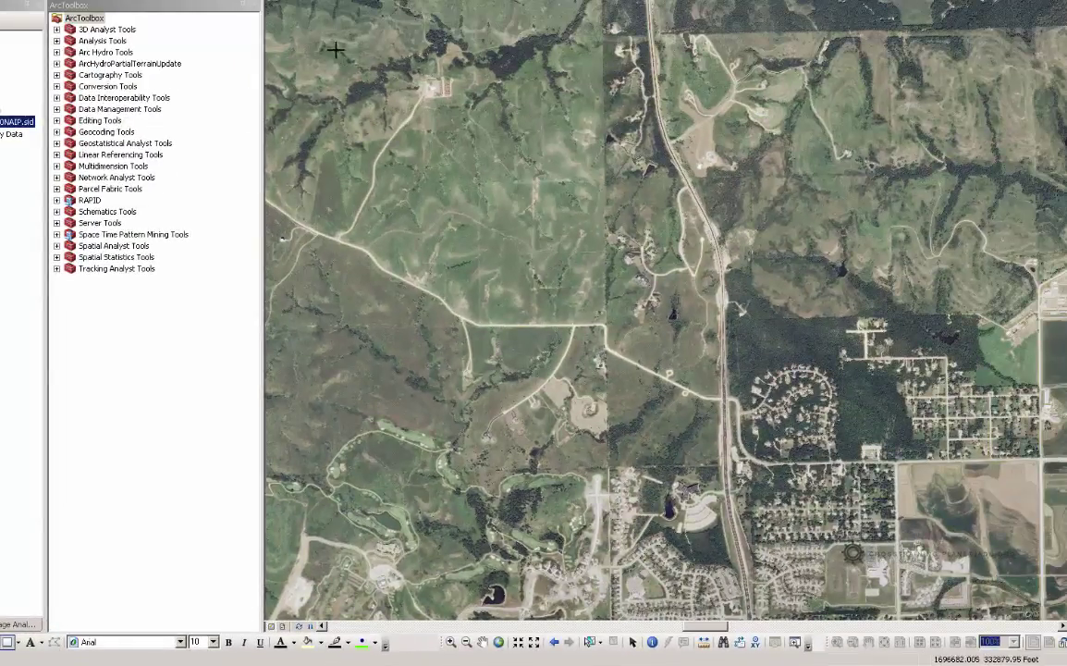
{"action": "left_click_drag", "start_coordinate": [303, 35], "coordinate": [901, 606]}
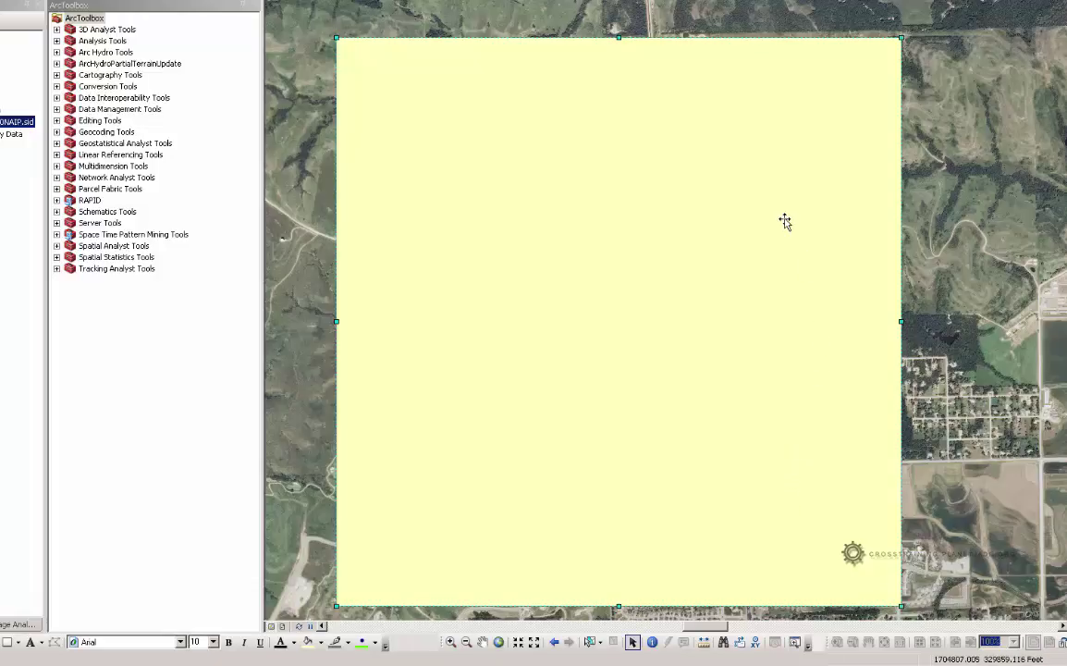
Step: Set the rectangle's Fill Color to No Color in its Properties and apply it
{"action": "right_click", "coordinate": [371, 368]}
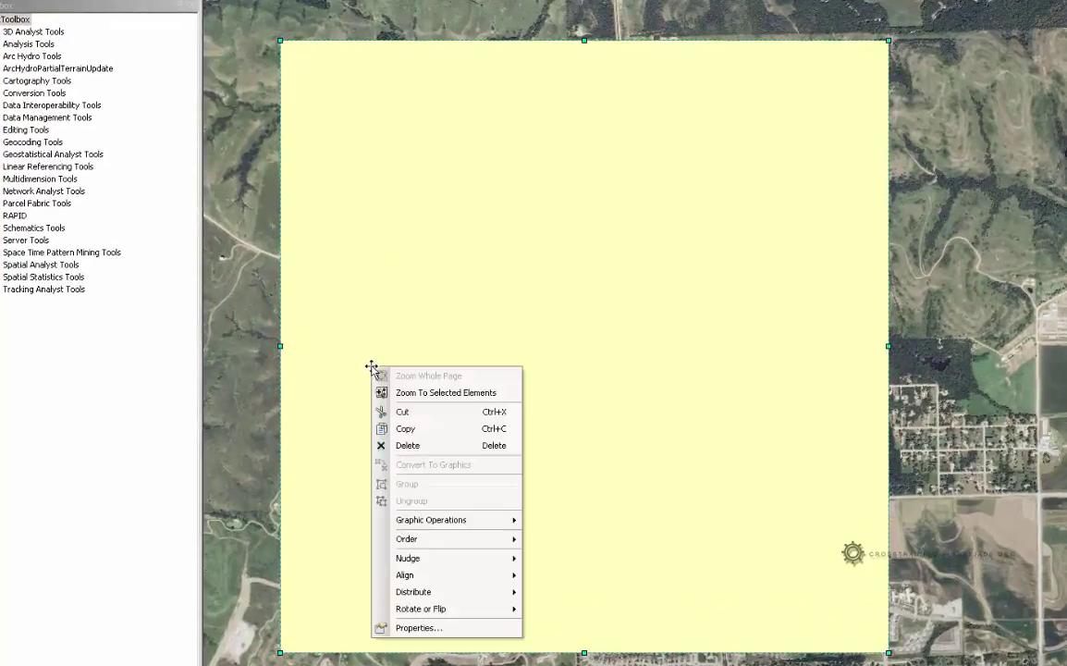
{"action": "left_click", "coordinate": [443, 629]}
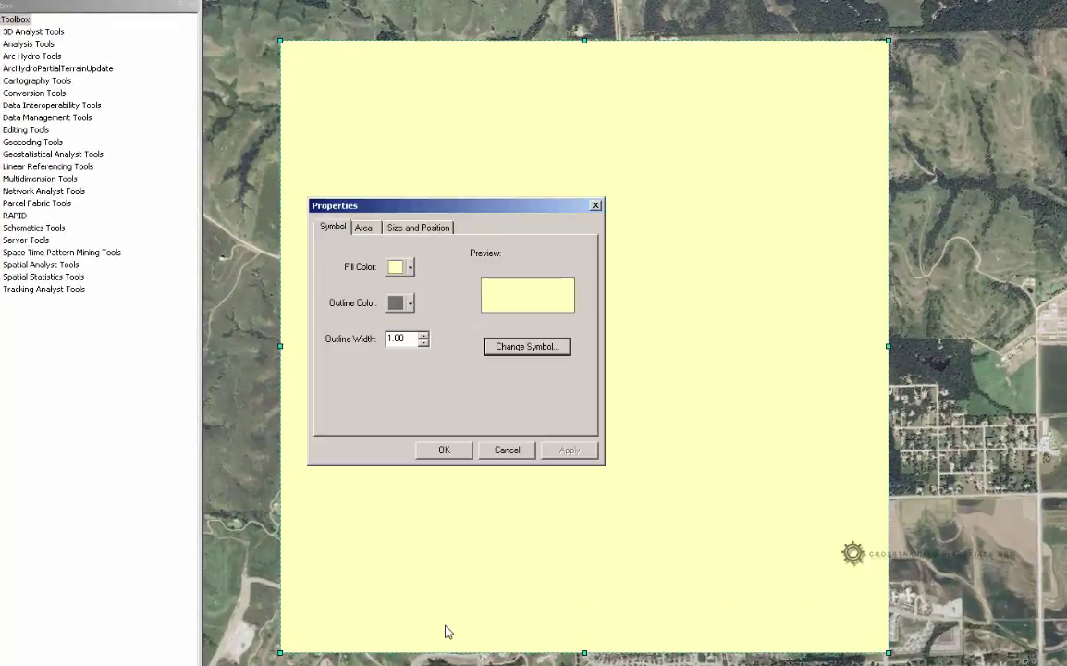
{"action": "left_click", "coordinate": [394, 269]}
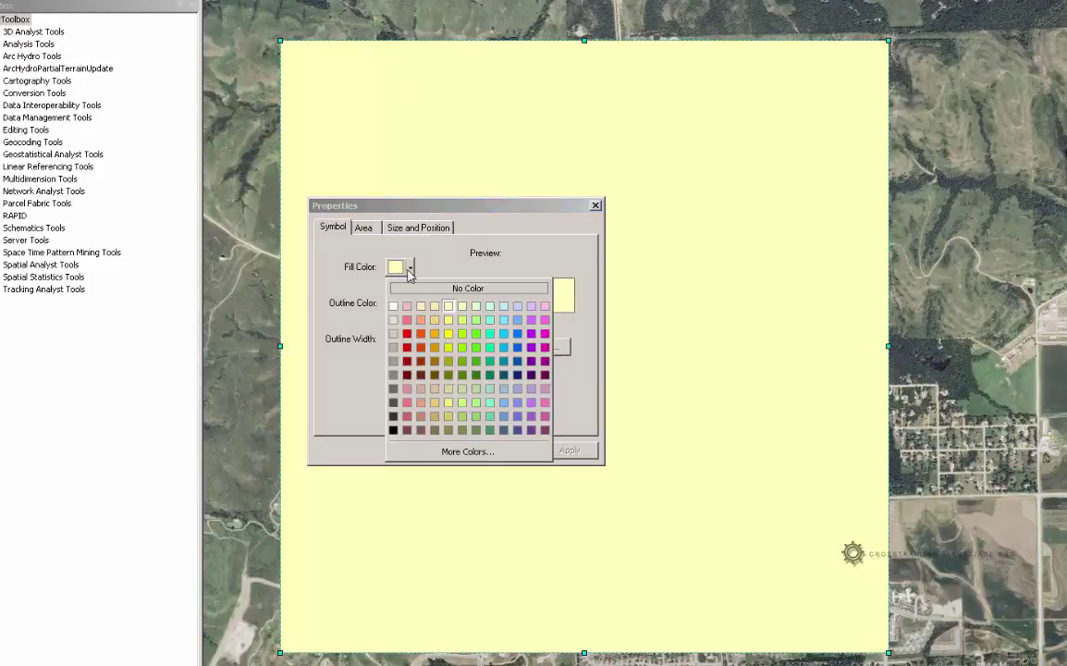
{"action": "left_click", "coordinate": [453, 289]}
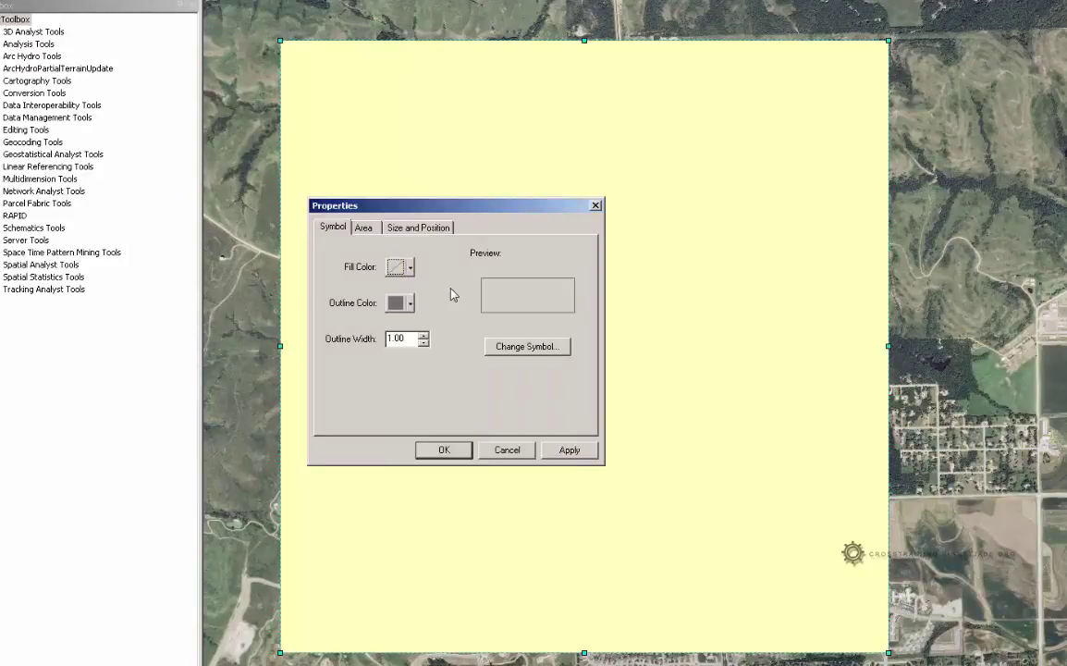
{"action": "left_click", "coordinate": [569, 450]}
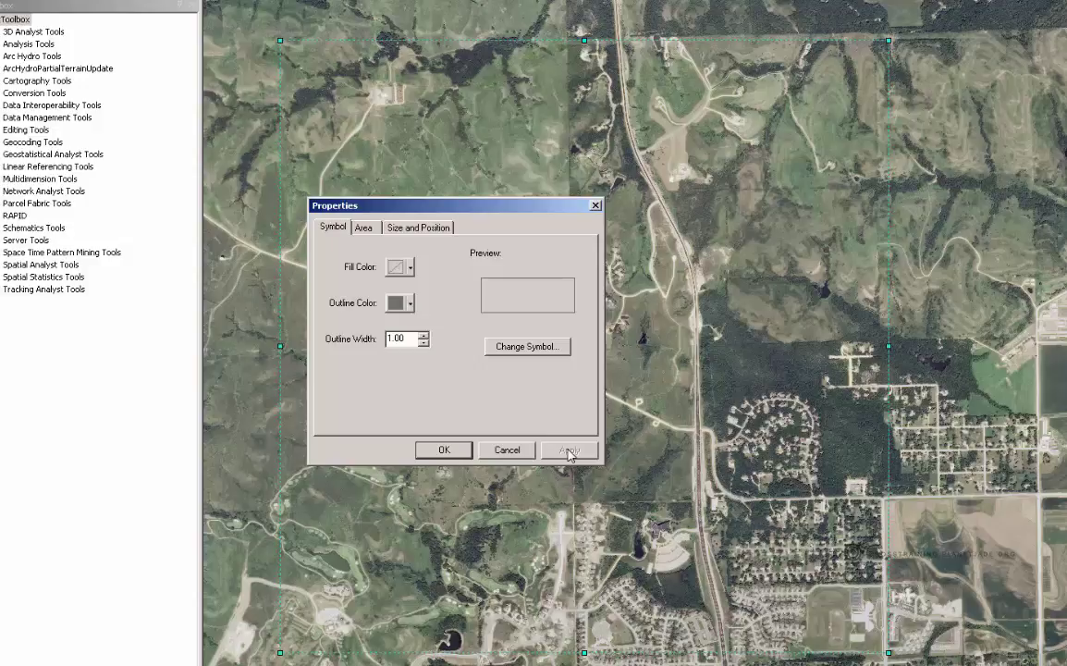
Step: Give the rectangle an Arctic White outline of width 3, then apply and close Properties
{"action": "left_click", "coordinate": [410, 304]}
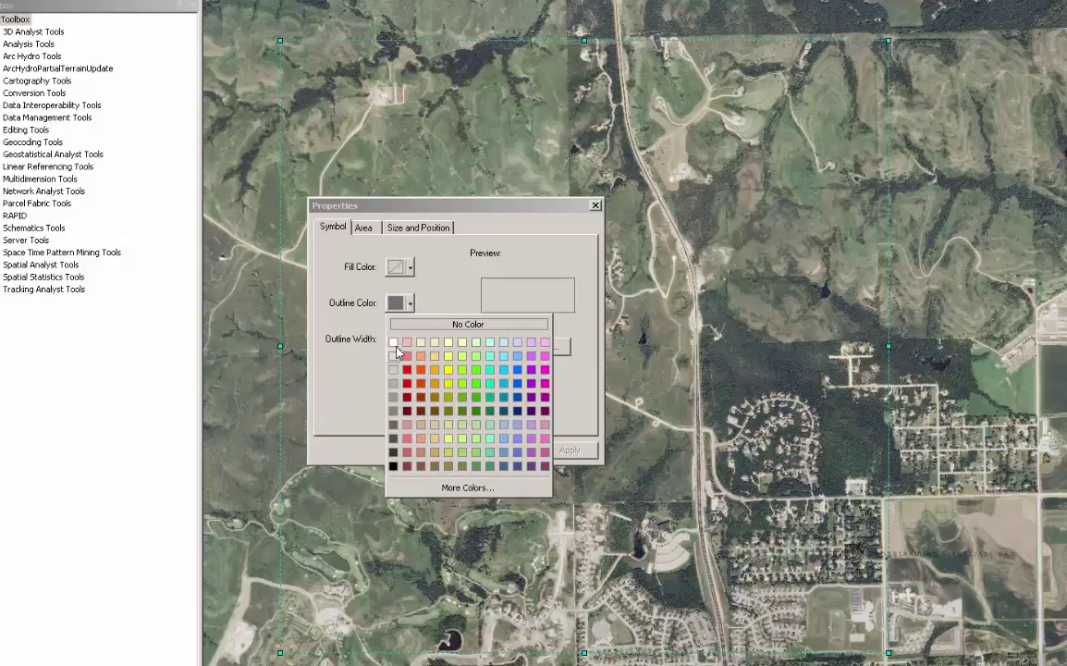
{"action": "left_click", "coordinate": [395, 346]}
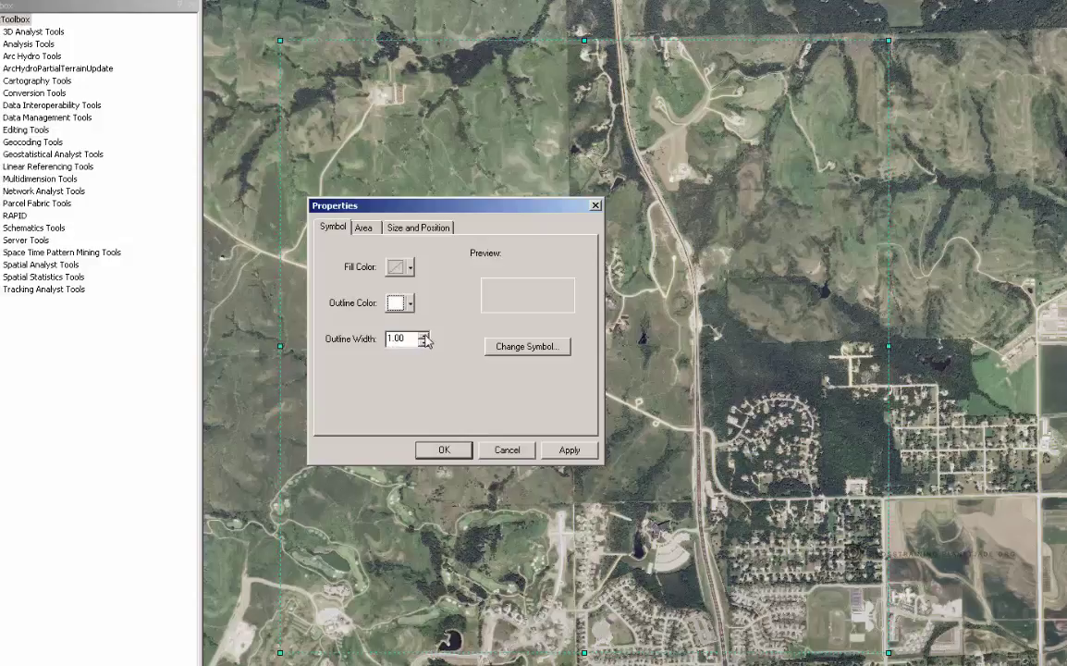
{"action": "left_click", "coordinate": [425, 336]}
{"action": "left_click", "coordinate": [424, 337]}
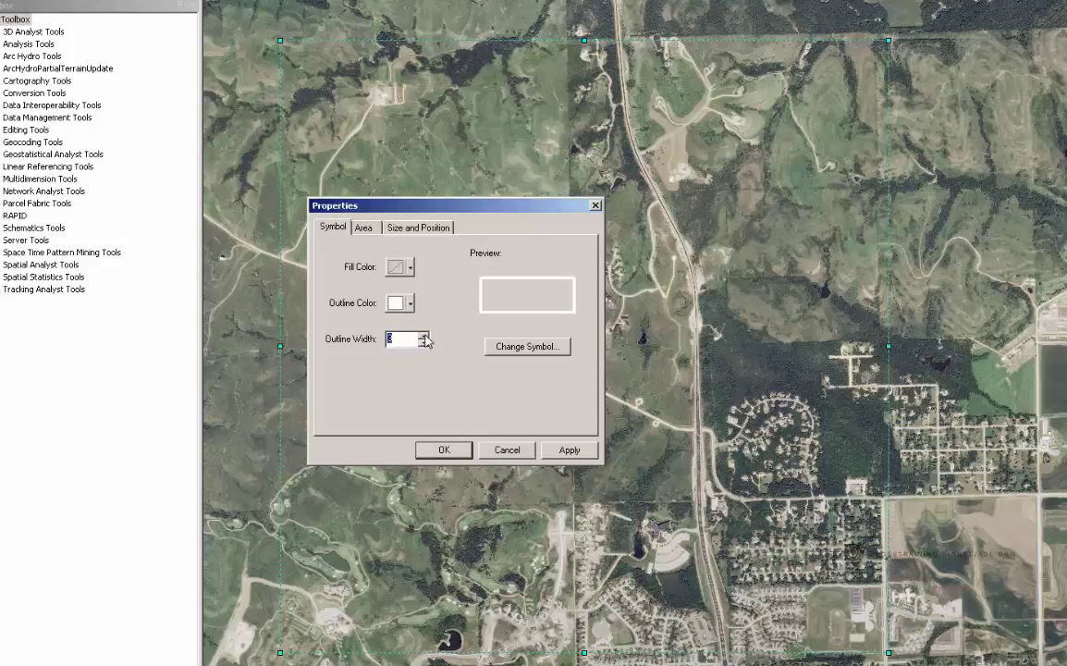
{"action": "left_click", "coordinate": [574, 451]}
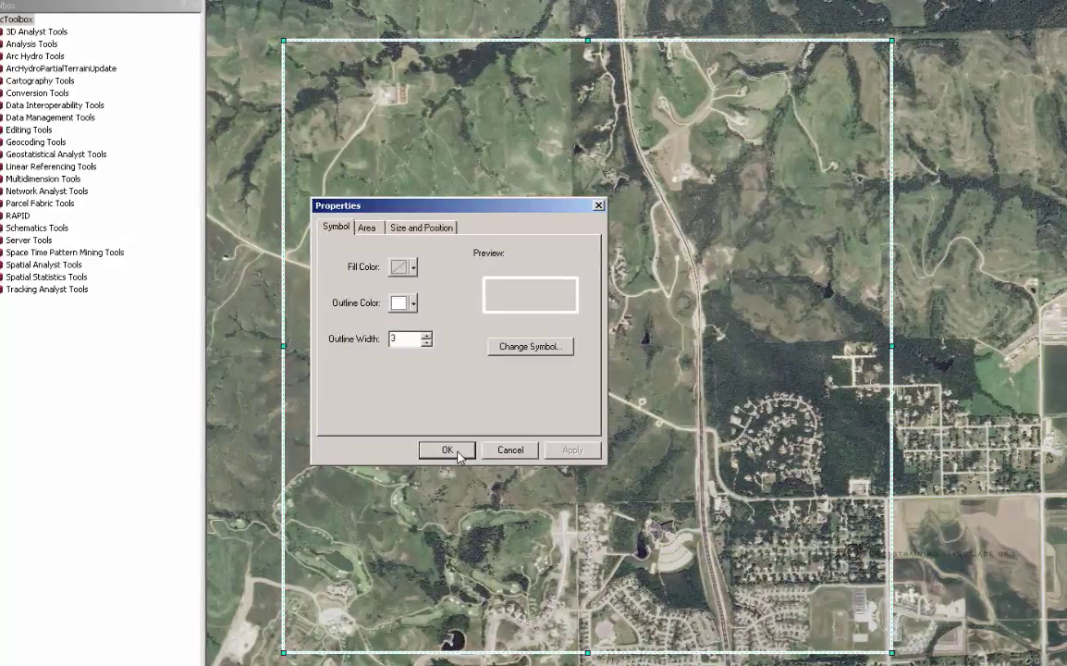
{"action": "left_click", "coordinate": [458, 452]}
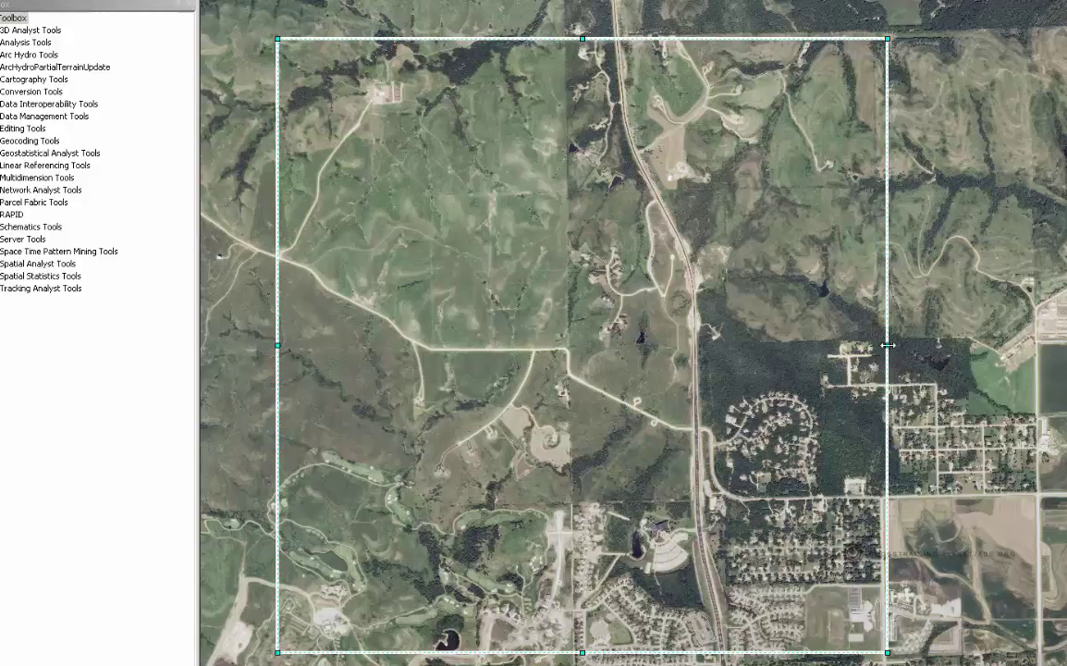
Step: Stretch the rectangle's right edge and lower-right corner outward to enclose more of the site
{"action": "mouse_move", "coordinate": [887, 345]}
{"action": "left_mouse_down"}
{"action": "mouse_move", "coordinate": [815, 347]}
{"action": "mouse_move", "coordinate": [938, 362]}
{"action": "mouse_move", "coordinate": [895, 364]}
{"action": "left_mouse_up"}
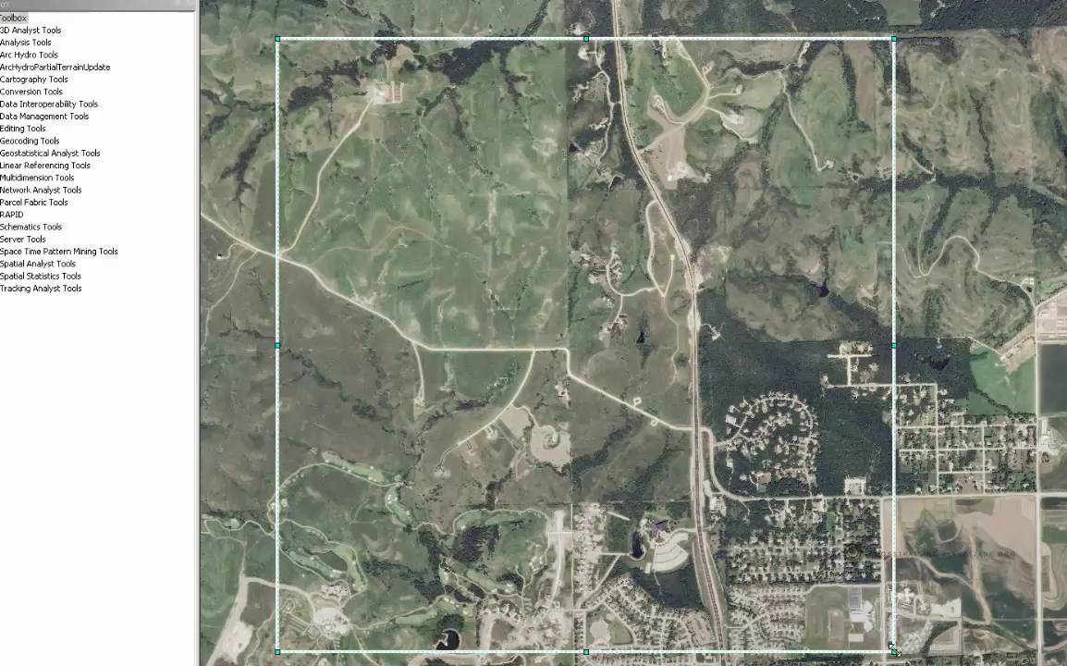
{"action": "mouse_move", "coordinate": [892, 649]}
{"action": "left_mouse_down"}
{"action": "mouse_move", "coordinate": [828, 554]}
{"action": "mouse_move", "coordinate": [898, 654]}
{"action": "left_mouse_up"}
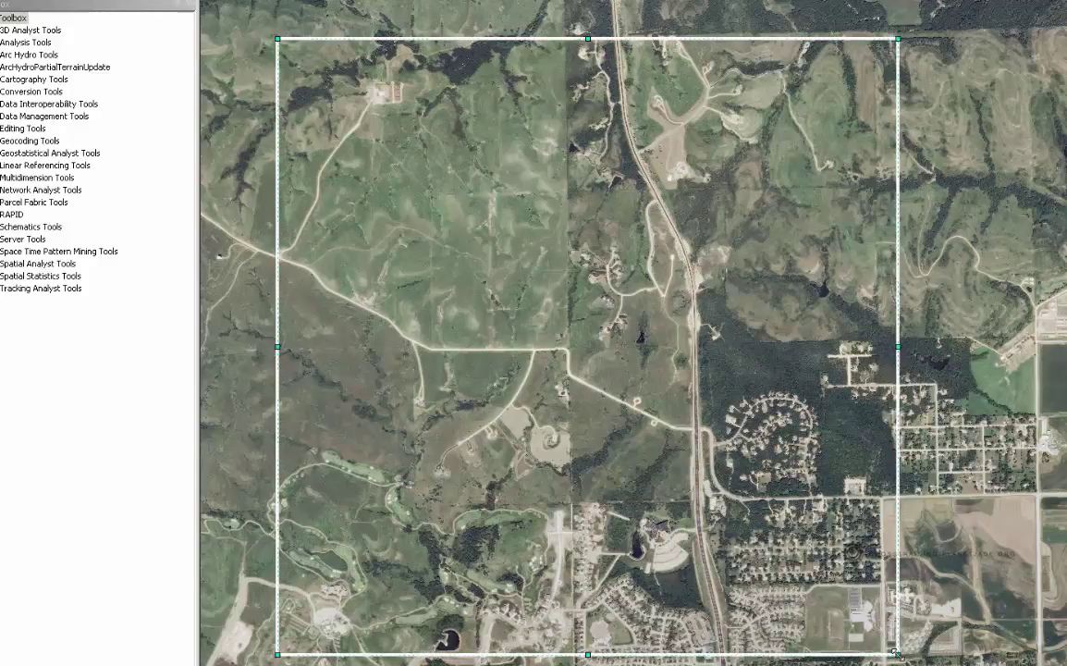